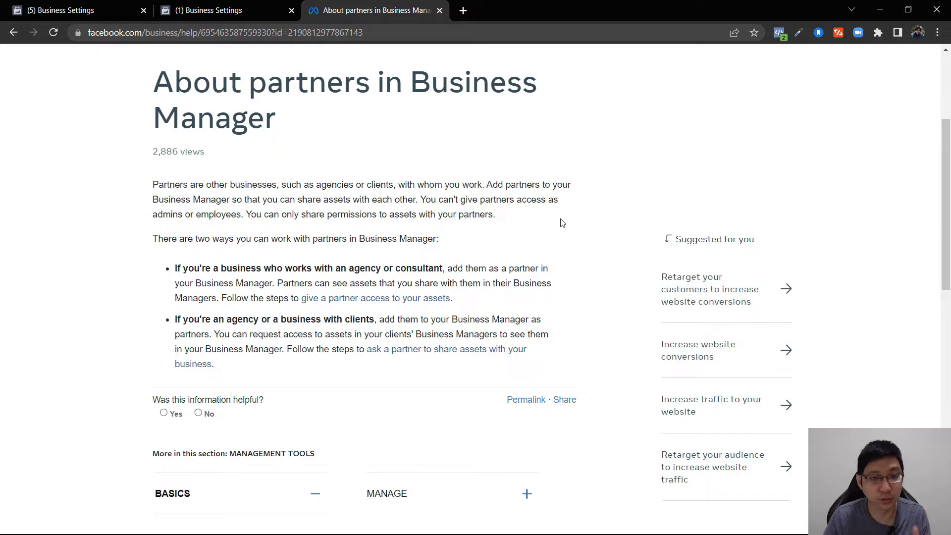
- Return from the partners help article to the Business Settings Partners page
left_click(42, 9)
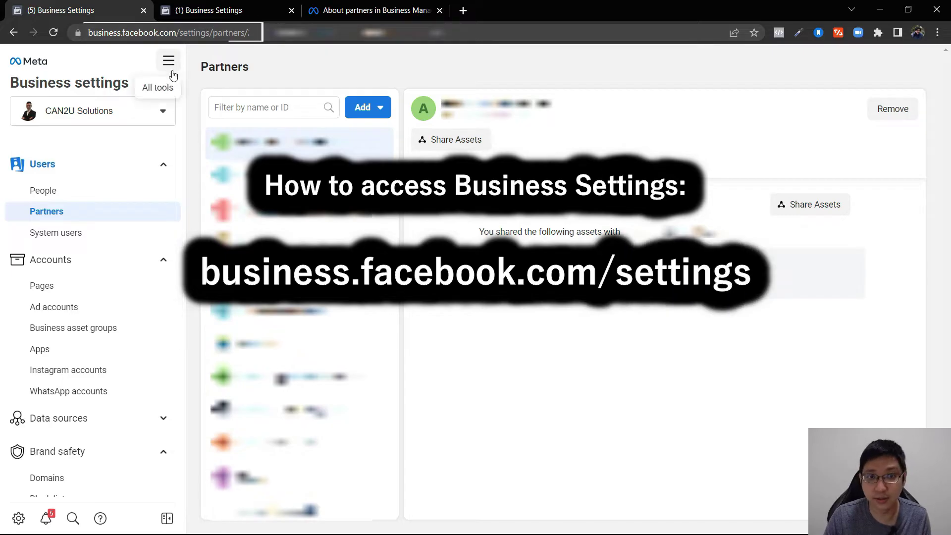
- Load business.facebook.com/settings in a new tab and choose the CAN2U Solutions business
left_click(463, 10)
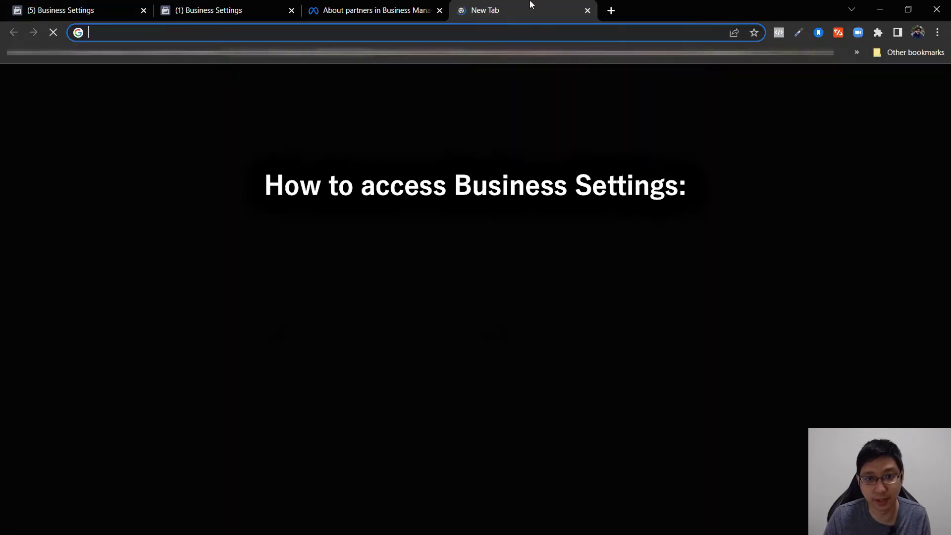
left_click_drag(531, 5, 63, 4)
type("business.facebook.com/settings")
key("Return")
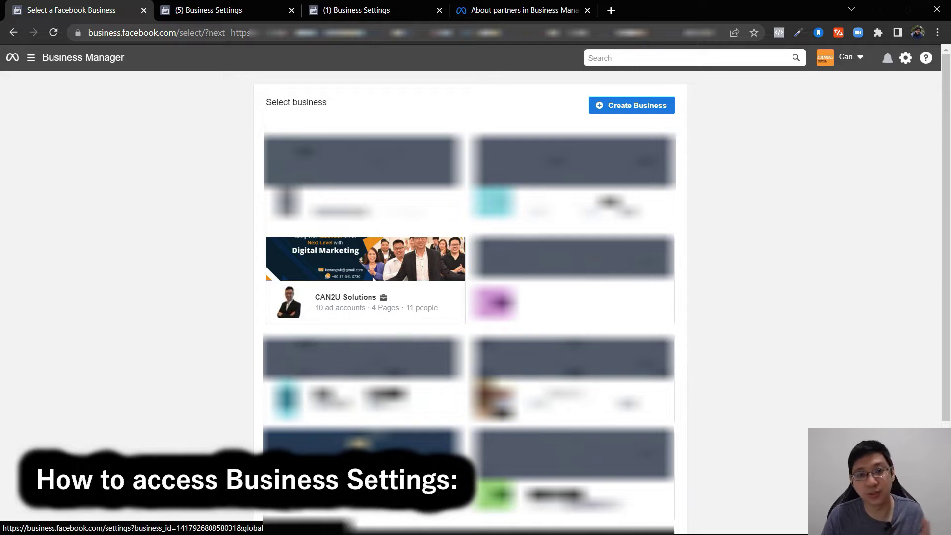
left_click(351, 297)
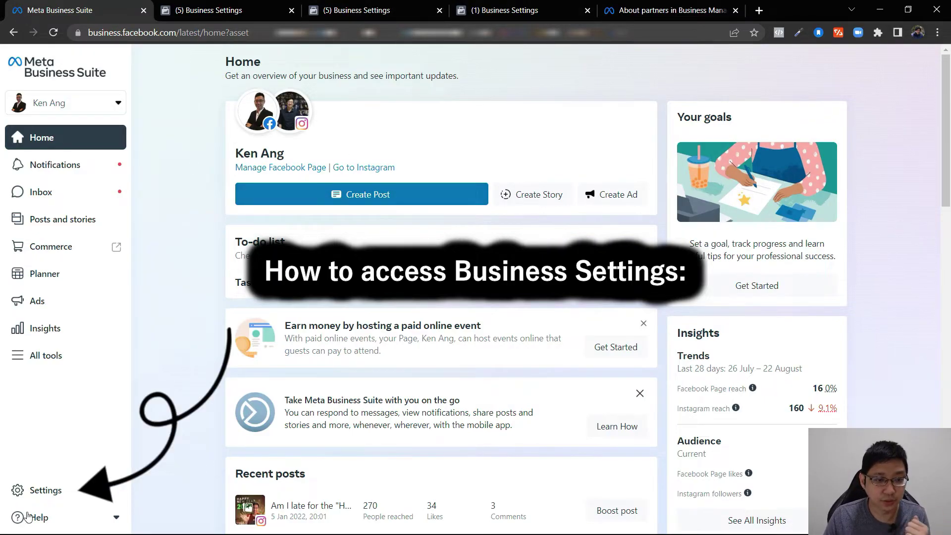
- Open CAN2U Solutions' full Business settings in a new tab, showing its People list
left_click(43, 490)
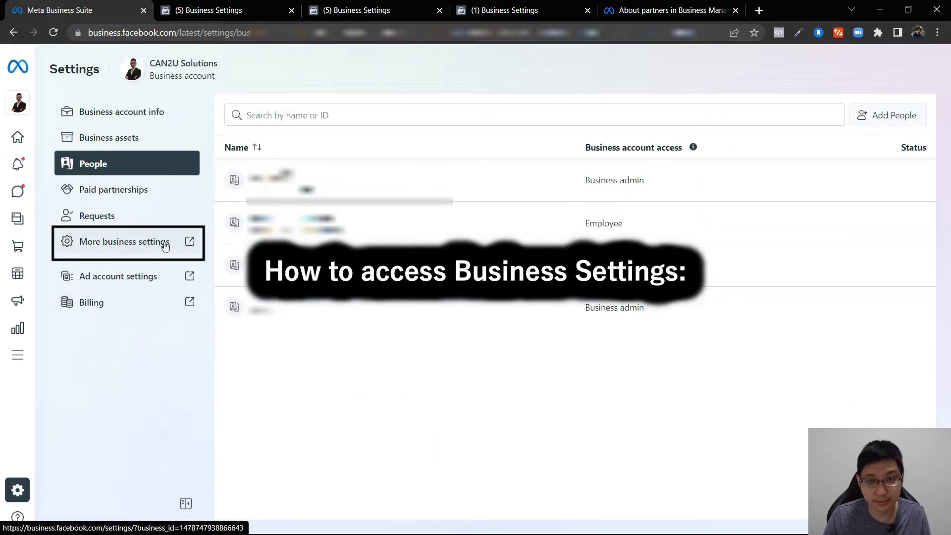
left_click(189, 242)
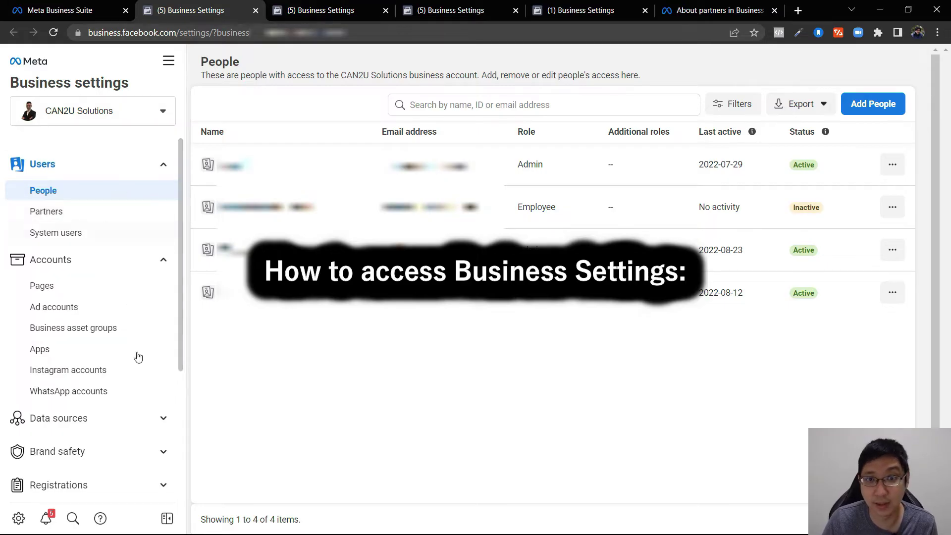
left_click(468, 10)
left_click(178, 7)
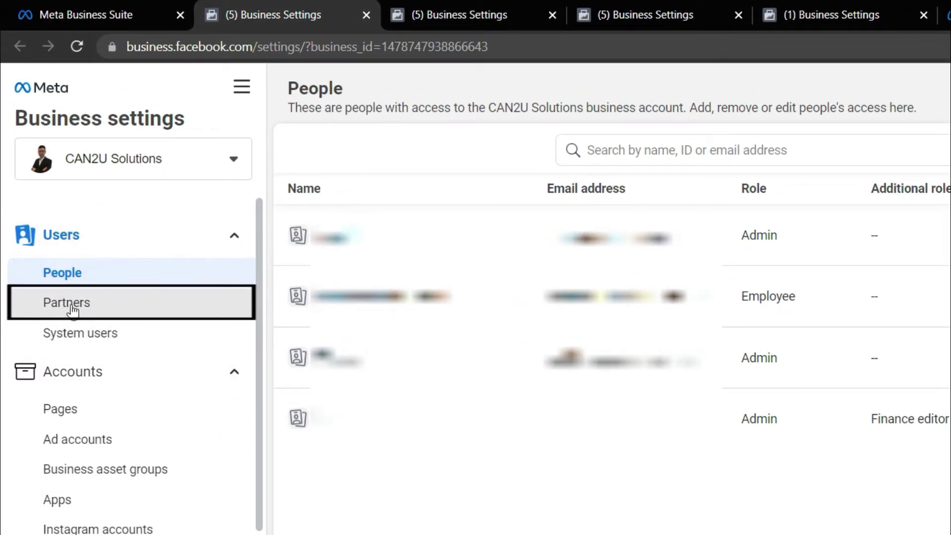
- On the Partners page, choose 'Give a partner access to your assets' from the Add menu
left_click(79, 306)
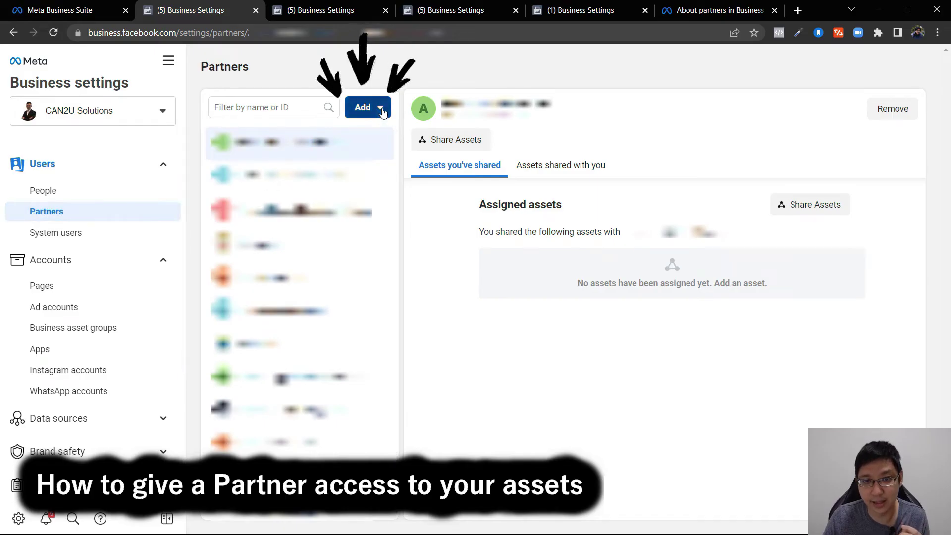
left_click(366, 108)
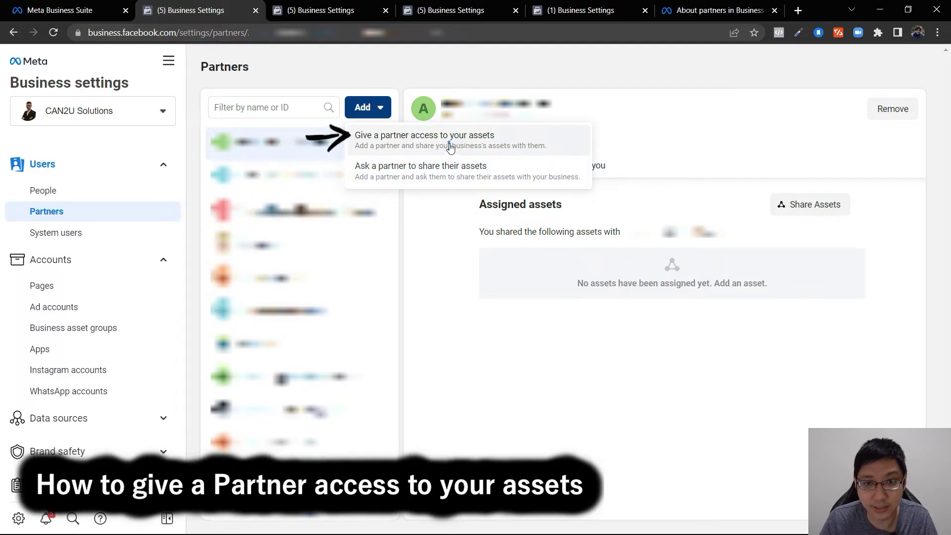
left_click(450, 147)
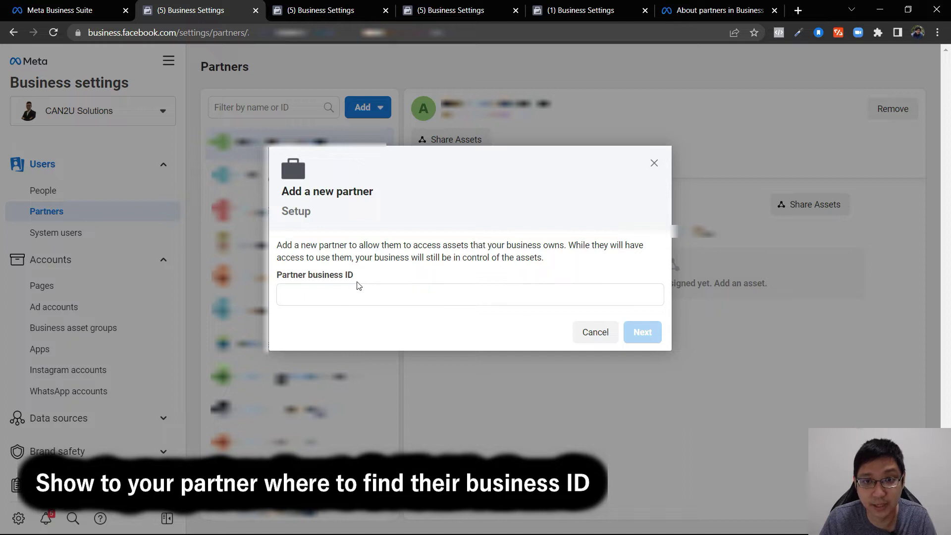
- Copy the Business Manager ID from Subang Toastmasters Club's Business info and return to CAN2U's tab
left_click(609, 6)
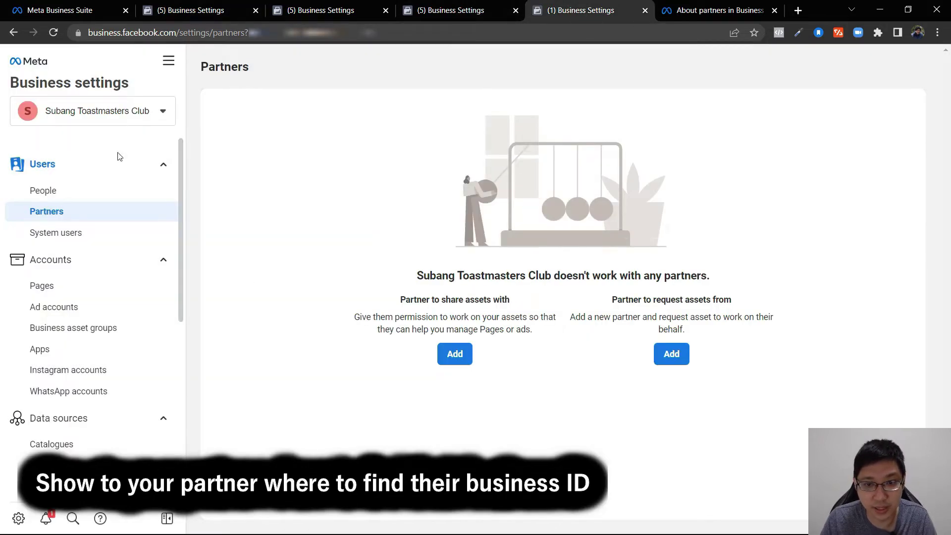
scroll(99, 198, "down", 6)
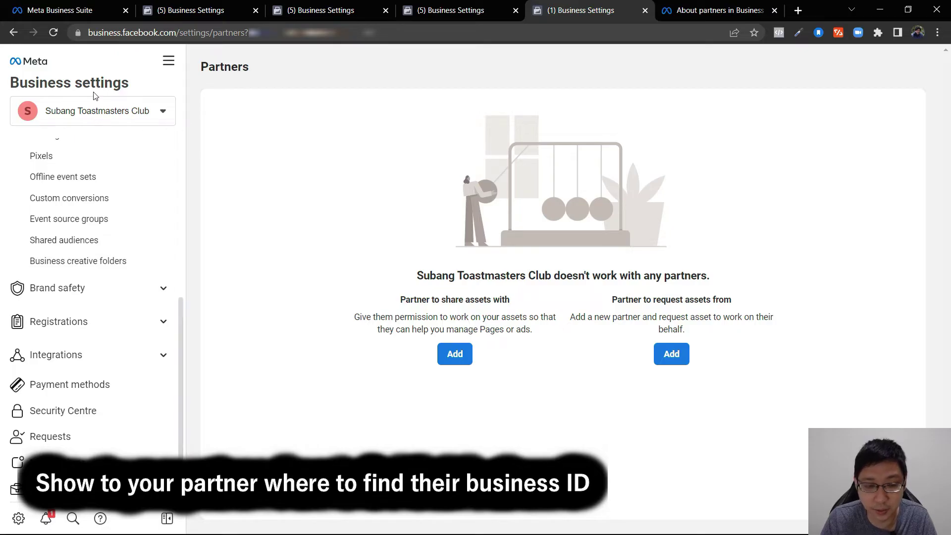
scroll(134, 169, "down", 1)
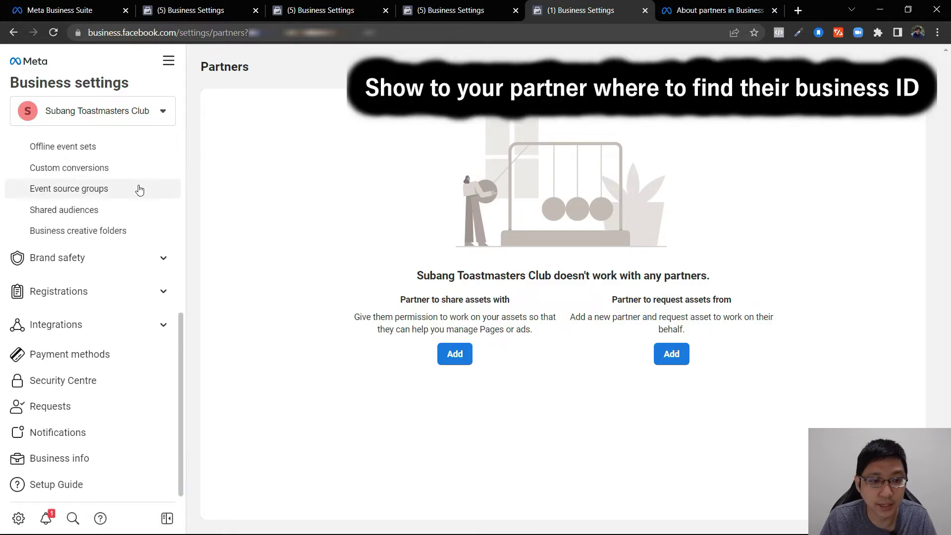
left_click(74, 465)
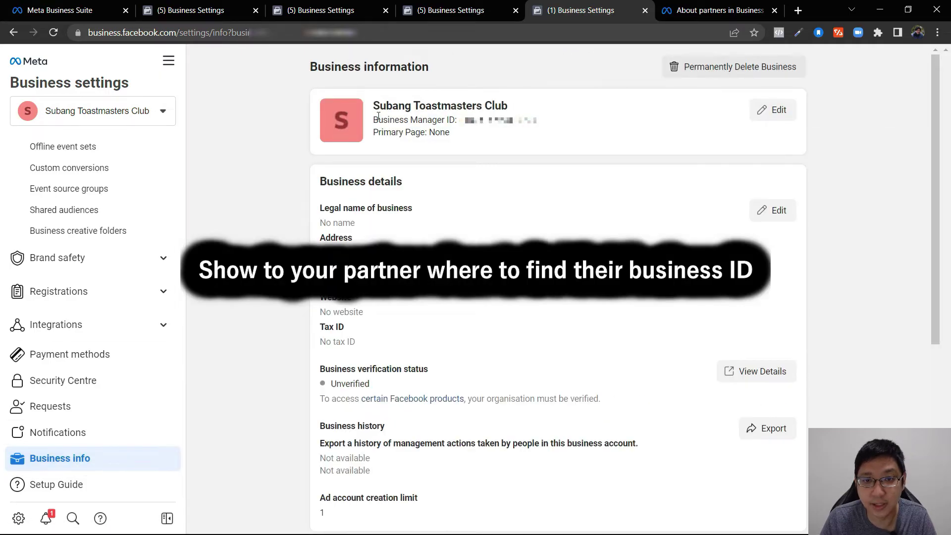
left_click_drag(378, 119, 538, 120)
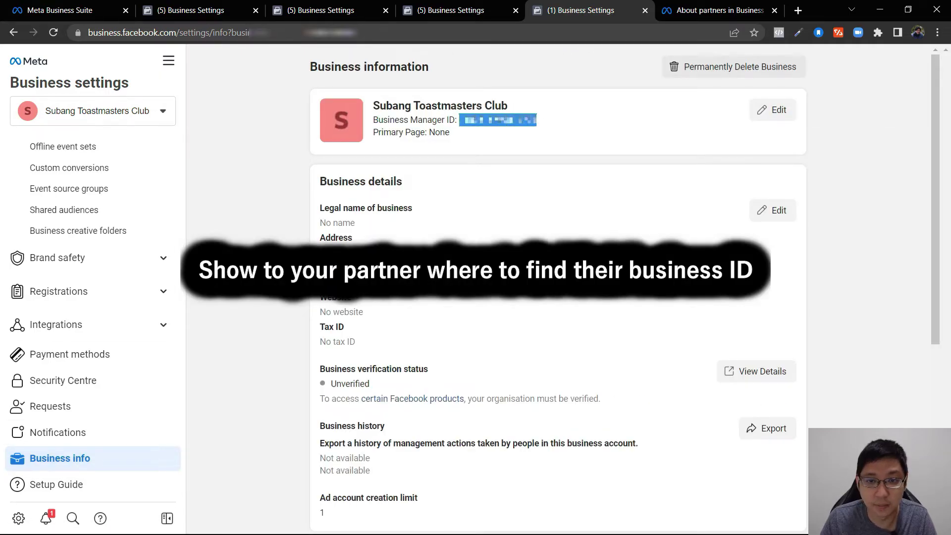
right_click(499, 122)
left_click(525, 135)
left_click(182, 5)
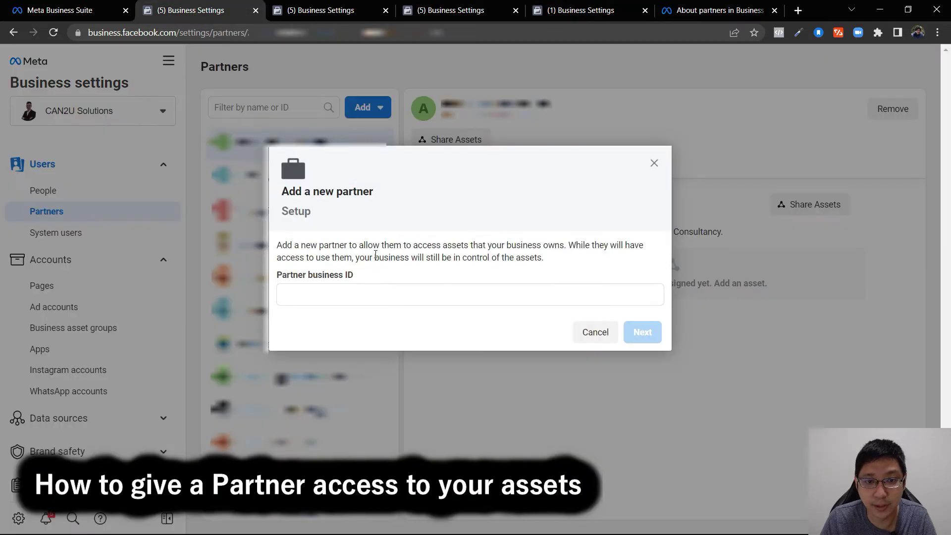
- Paste Subang Toastmasters Club's ID as the Partner business ID and continue
left_click(354, 296)
right_click(355, 296)
left_click(396, 392)
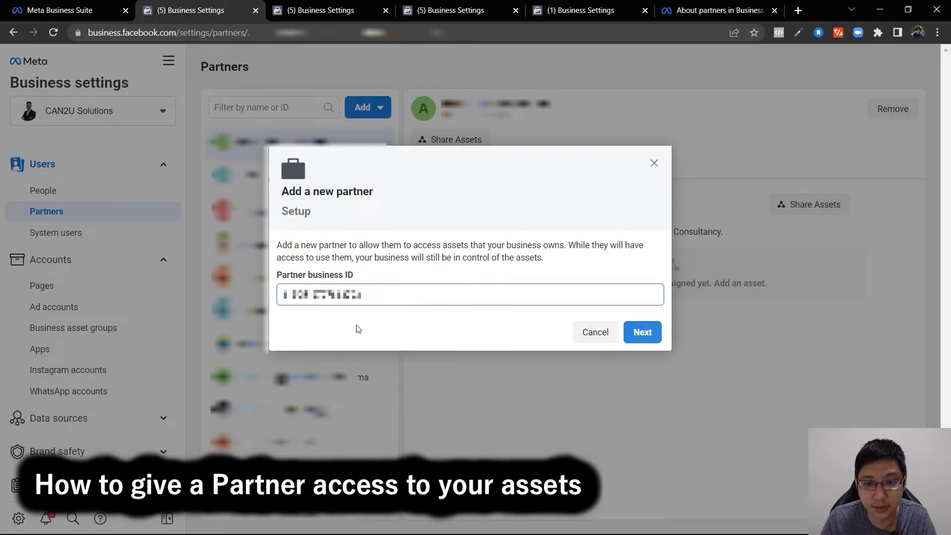
left_click(642, 332)
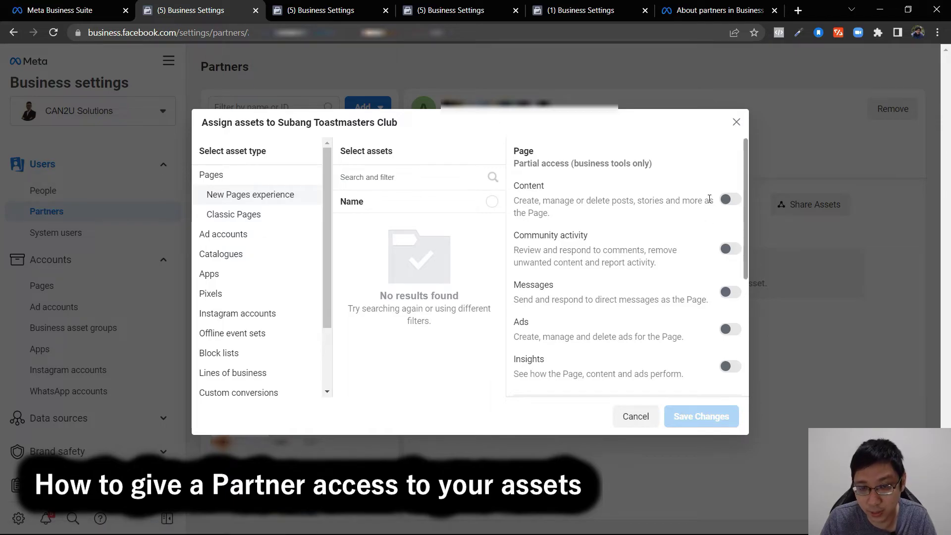
- Share the My Business – Ad account with the partner and view its shared assets
left_click(223, 234)
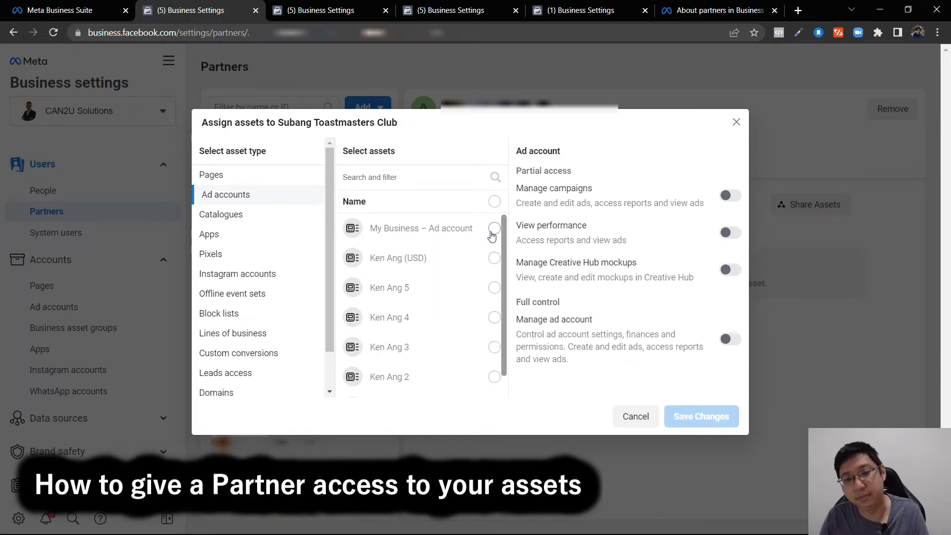
left_click(392, 228)
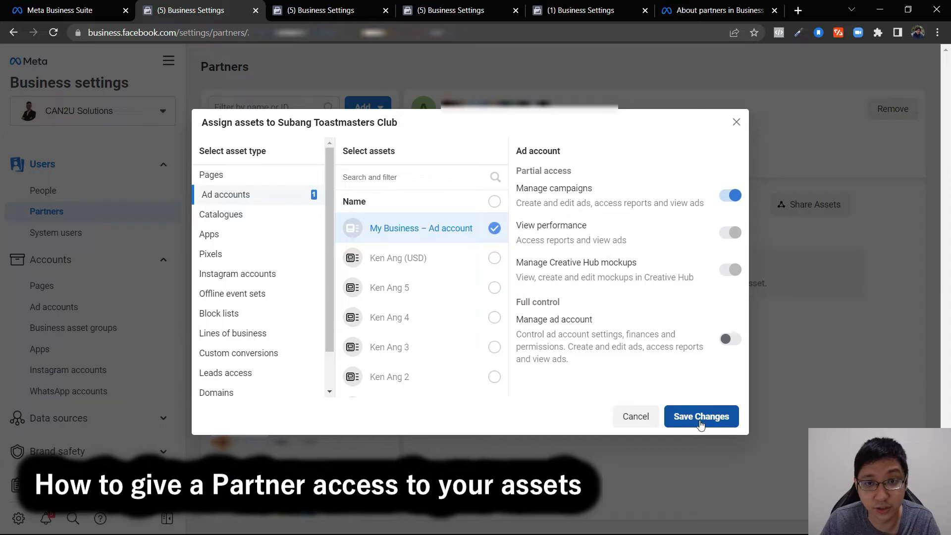
left_click(700, 421)
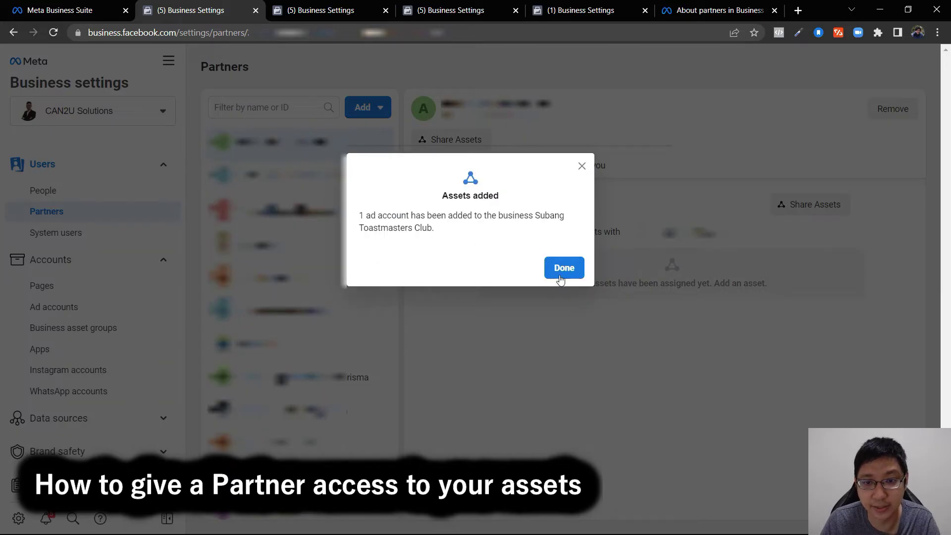
left_click(560, 278)
scroll(333, 426, "down", 5)
left_click(333, 435)
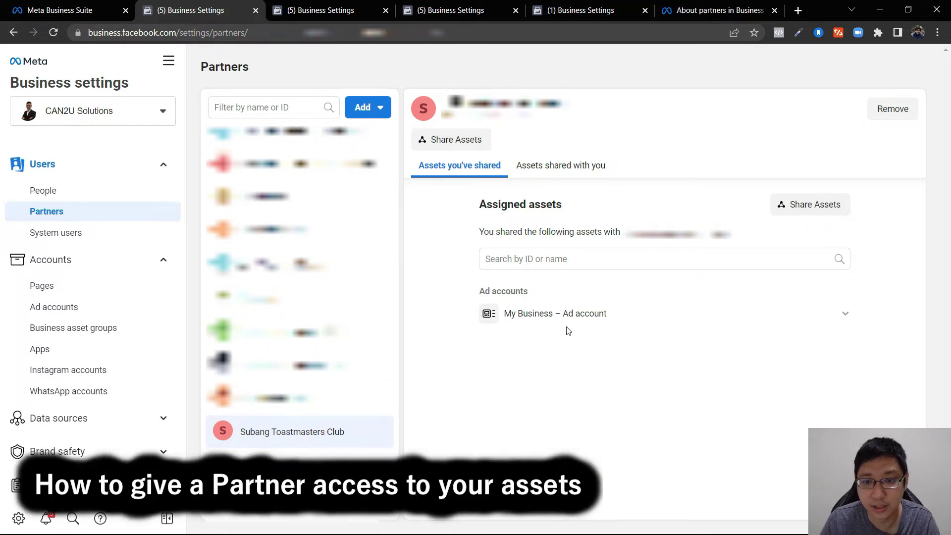
- Check CAN2U's shared assets on Subang Toastmasters Club's Partners page, then cancel Share Assets
mouse_move(708, 330)
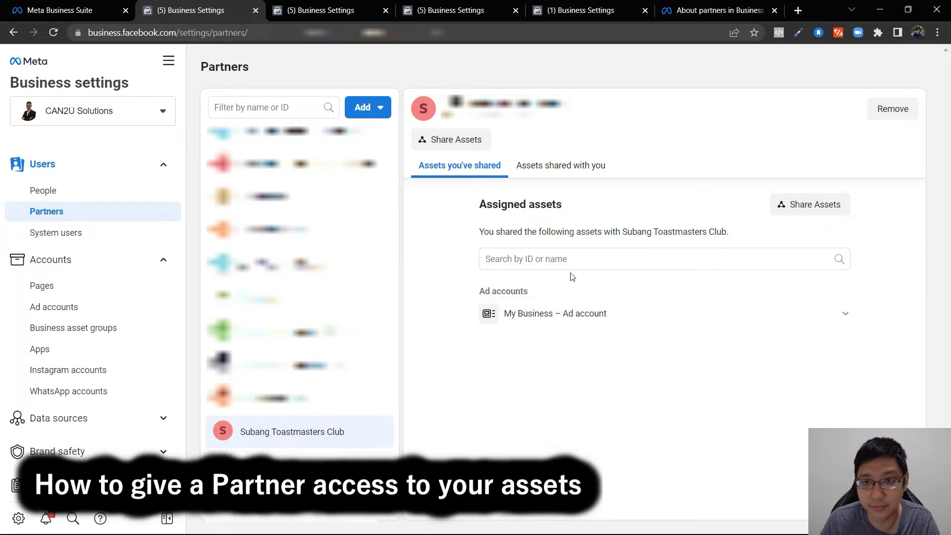
left_click(569, 7)
left_click(68, 223)
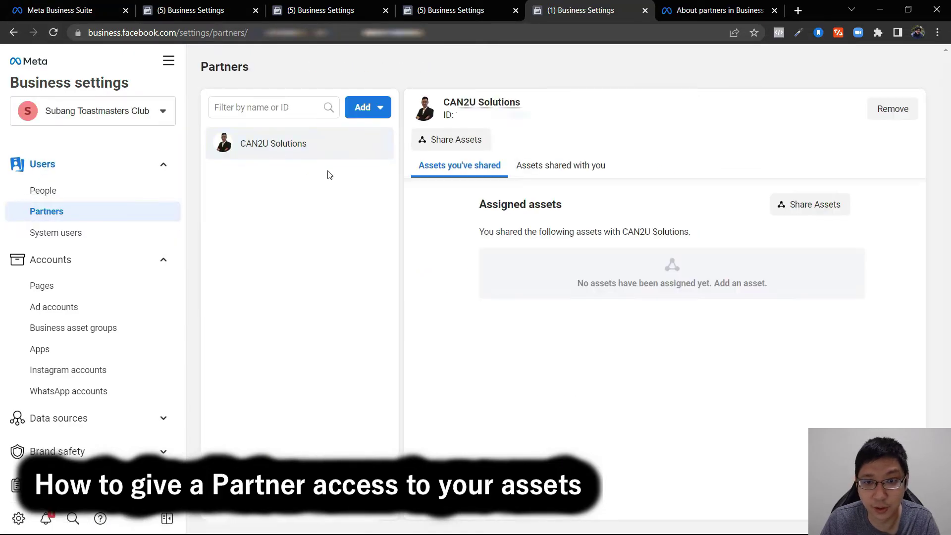
left_click(556, 166)
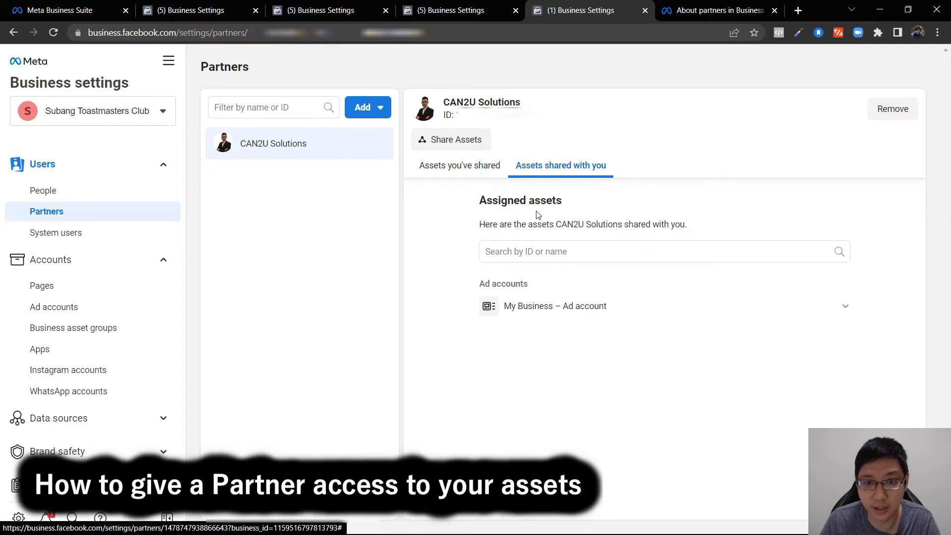
left_click(462, 170)
left_click(828, 203)
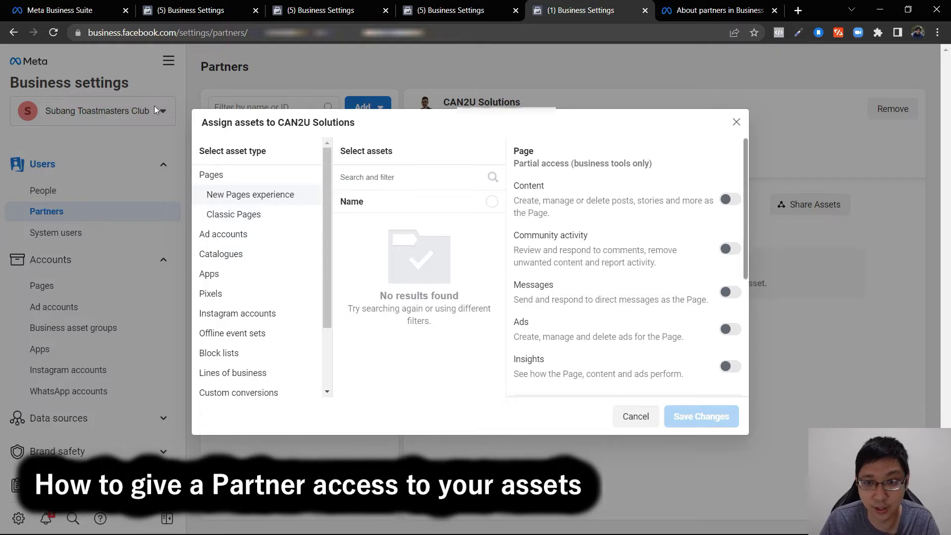
left_click(636, 416)
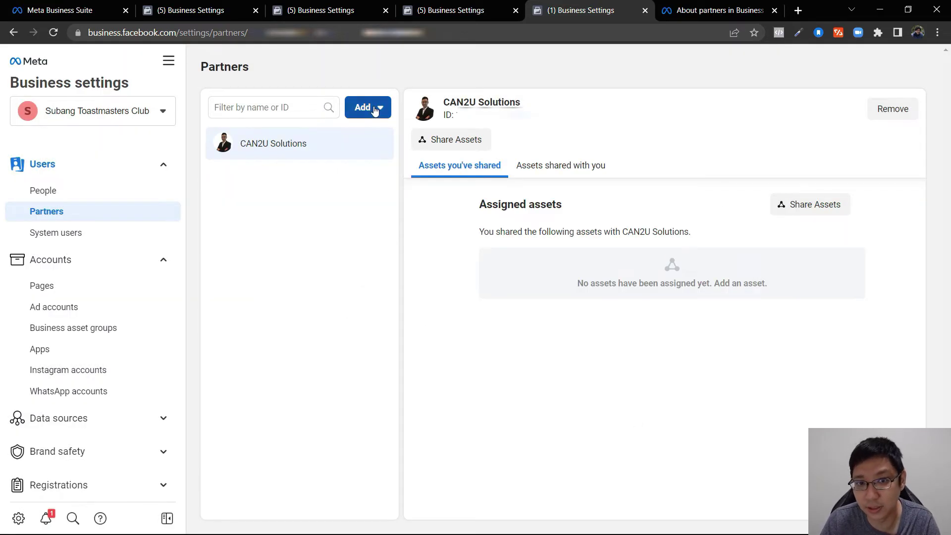
- Dismiss the Remove prompt and choose 'Ask a partner to share their assets' in CAN2U's settings
left_click(891, 111)
left_click(609, 273)
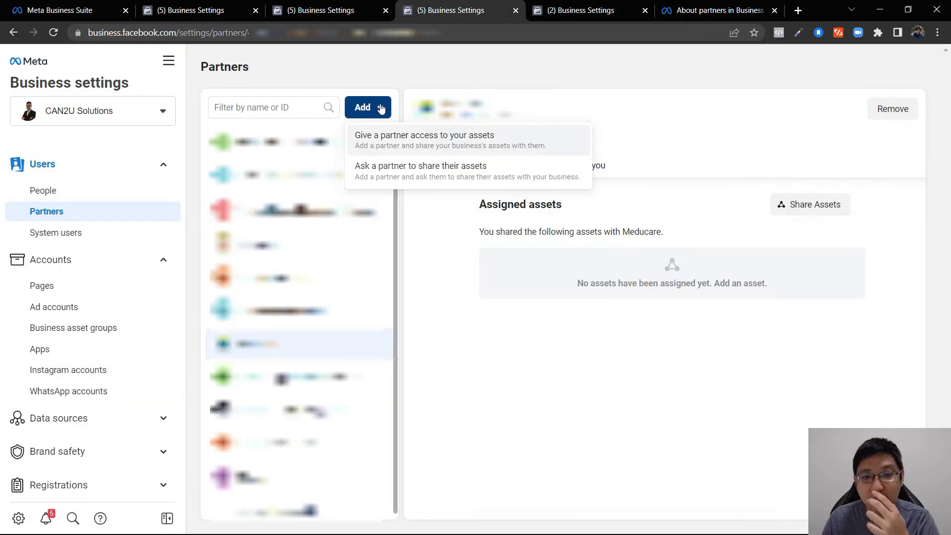
key("ctrl+Page_Up")
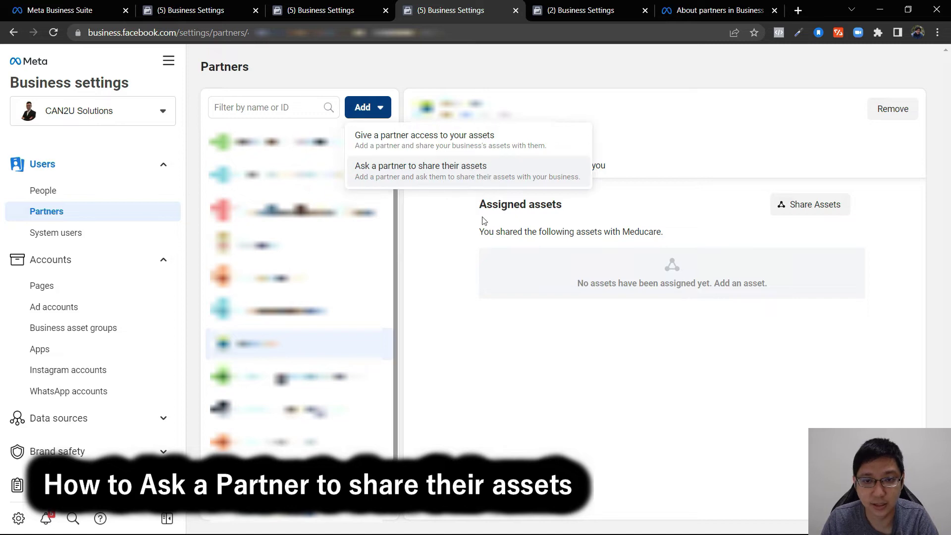
left_click(484, 181)
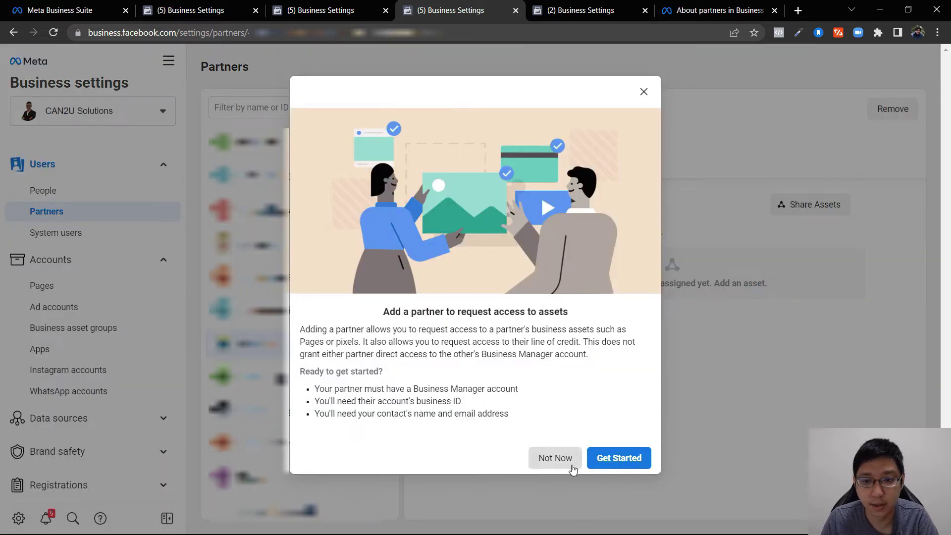
- Start the partner request and enter the partner contact's name and e-mail
left_click(614, 455)
left_click(400, 201)
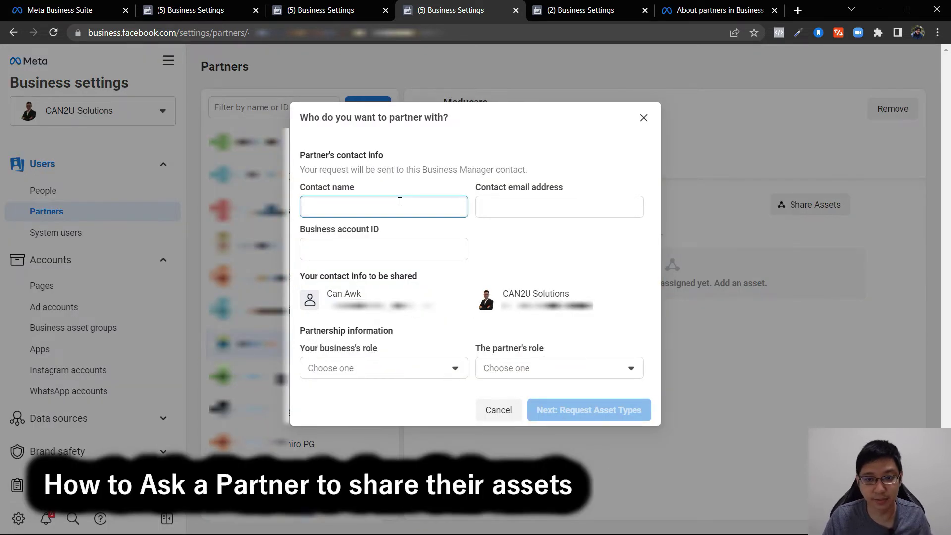
key("Tab")
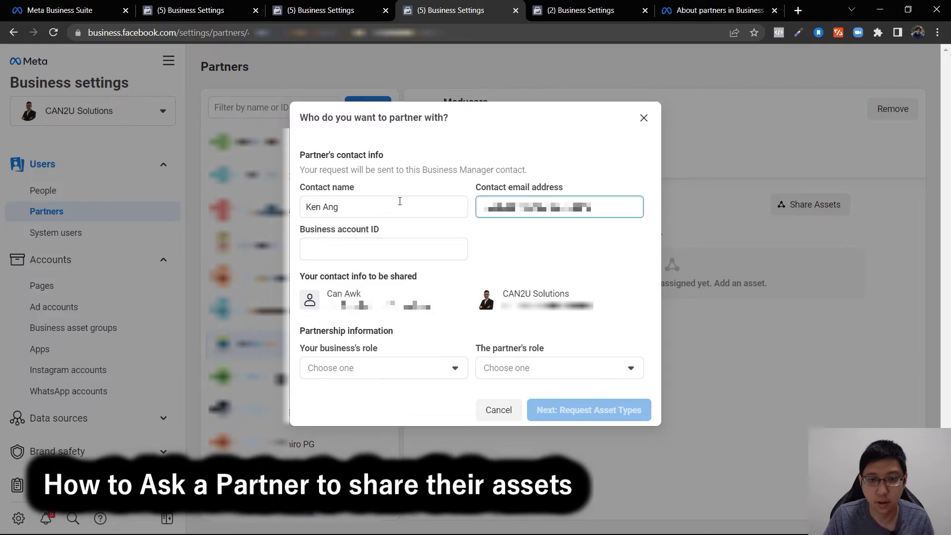
key("Tab")
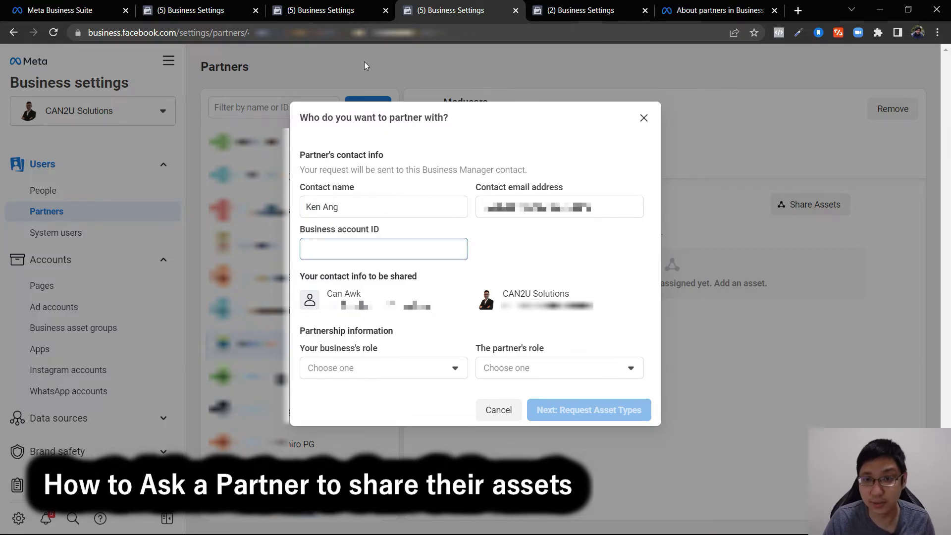
- Copy Subang Toastmasters Club's Business Manager ID and paste it into the request form
left_click(560, 5)
scroll(108, 399, "down", 4)
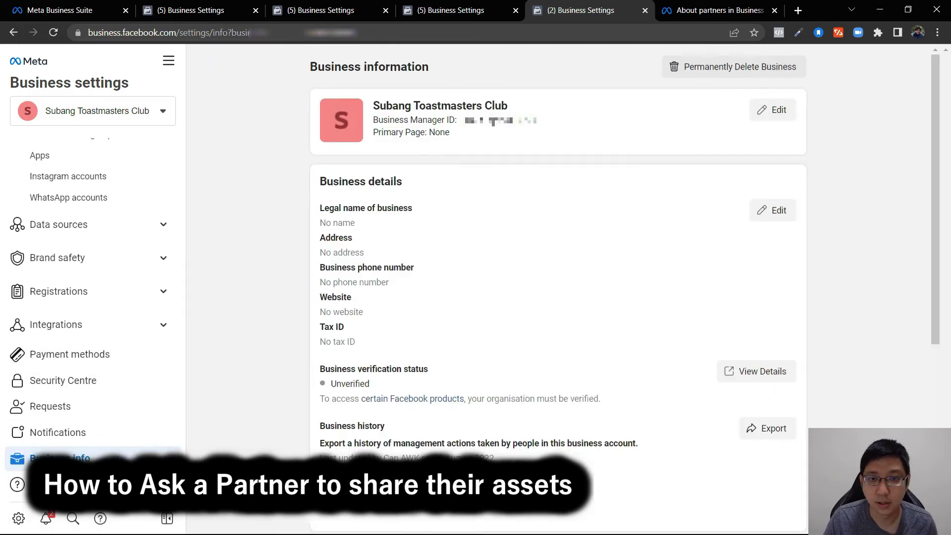
double_click(498, 120)
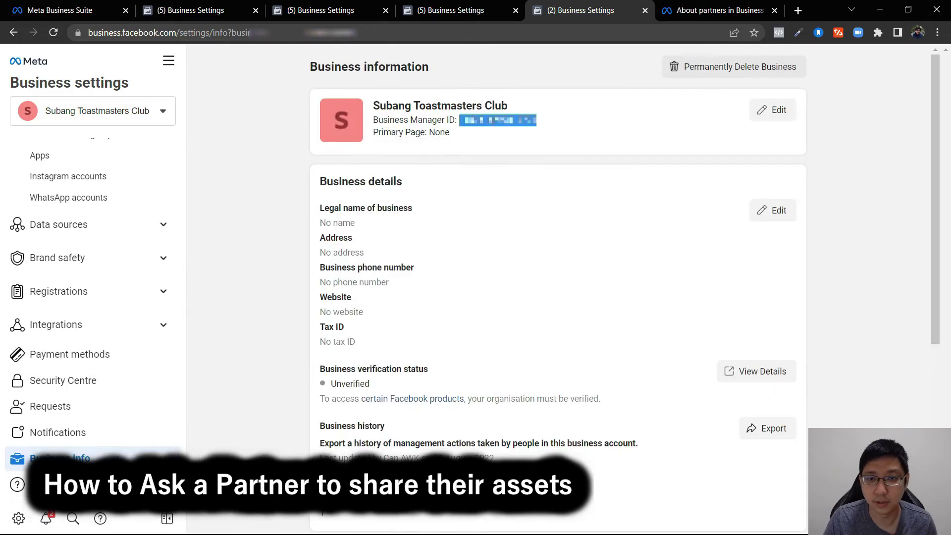
left_click(491, 4)
key("ctrl+v")
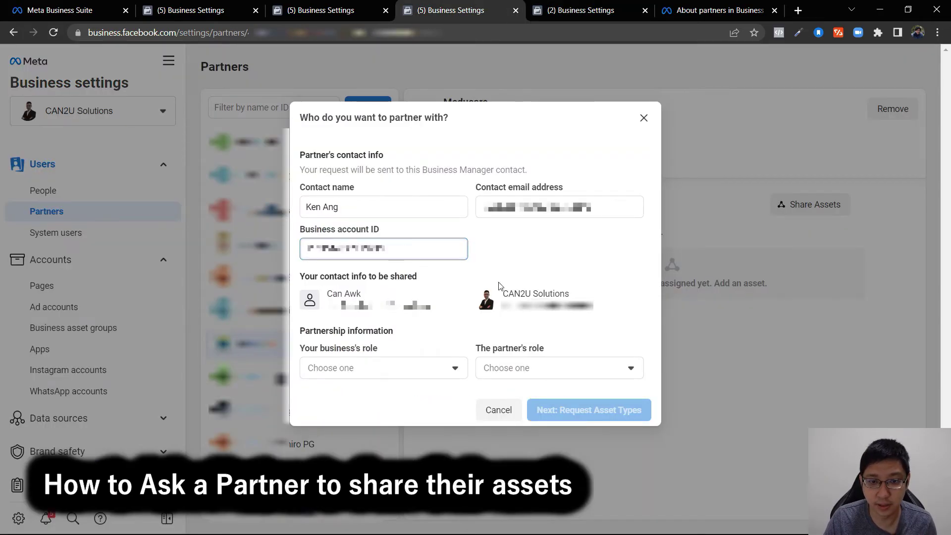
- Set your business's role to Media agency and the partner's role to Brand or business
left_click(440, 375)
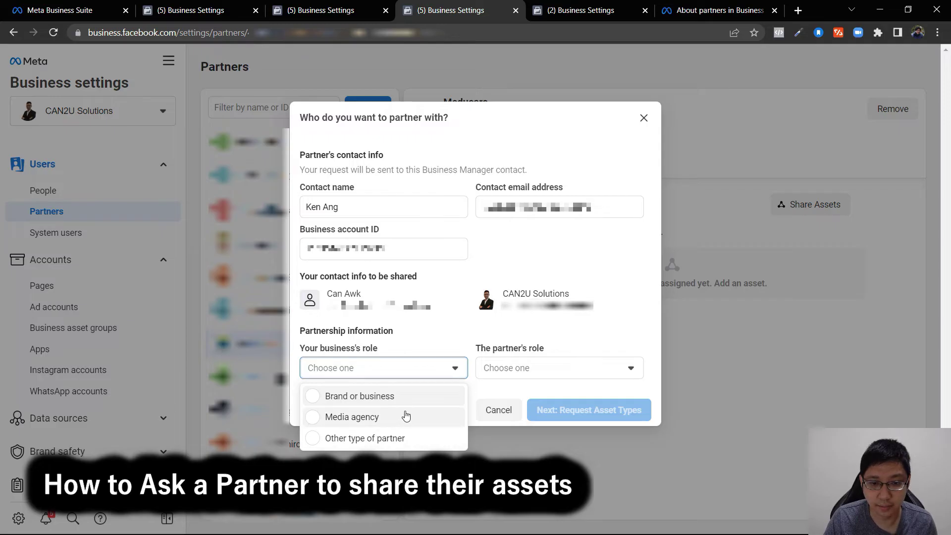
left_click(383, 421)
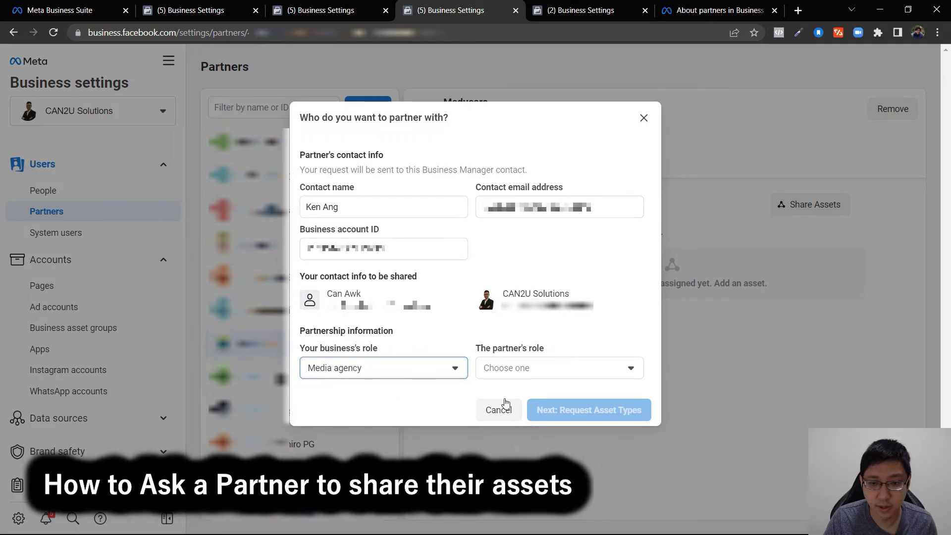
left_click(563, 366)
left_click(572, 405)
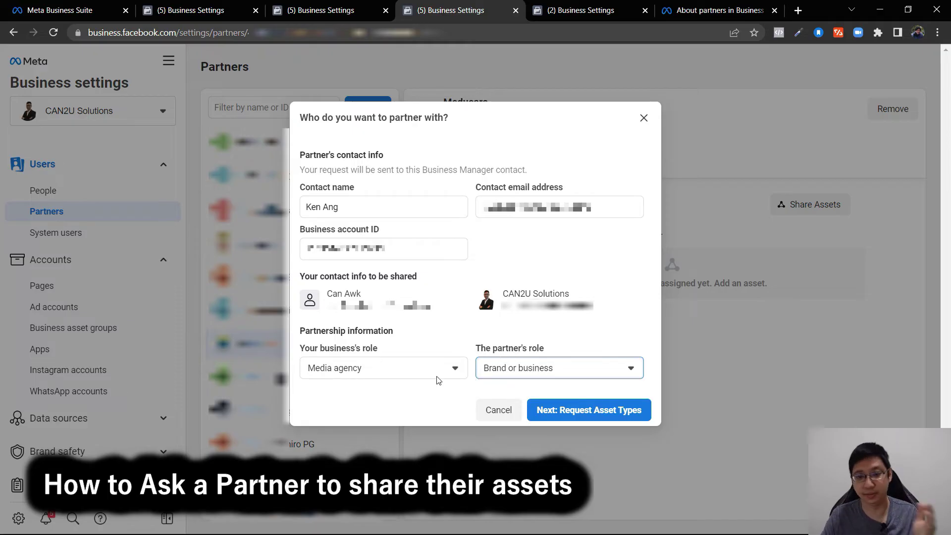
left_click(592, 414)
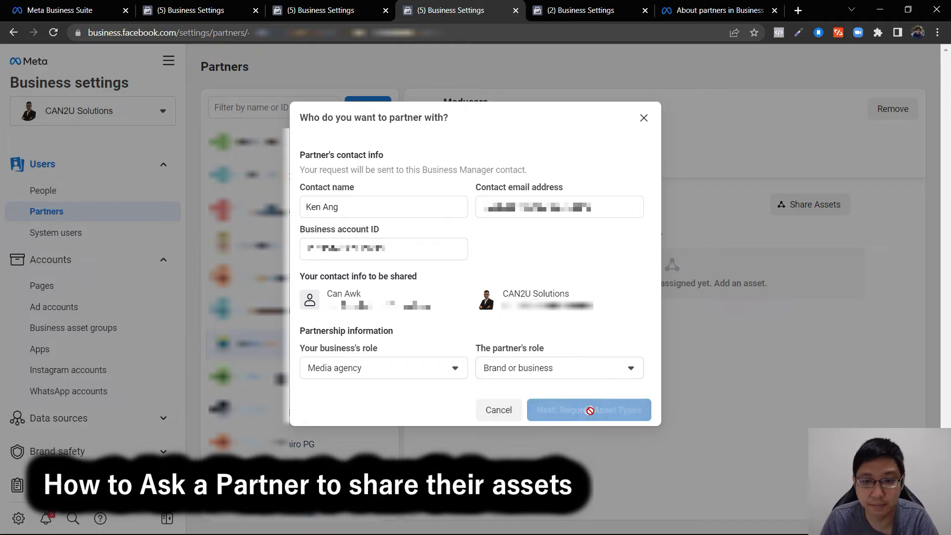
- Add Content permission for Pages, review and send the request to Subang Toastmasters Club
scroll(526, 284, "down", 1)
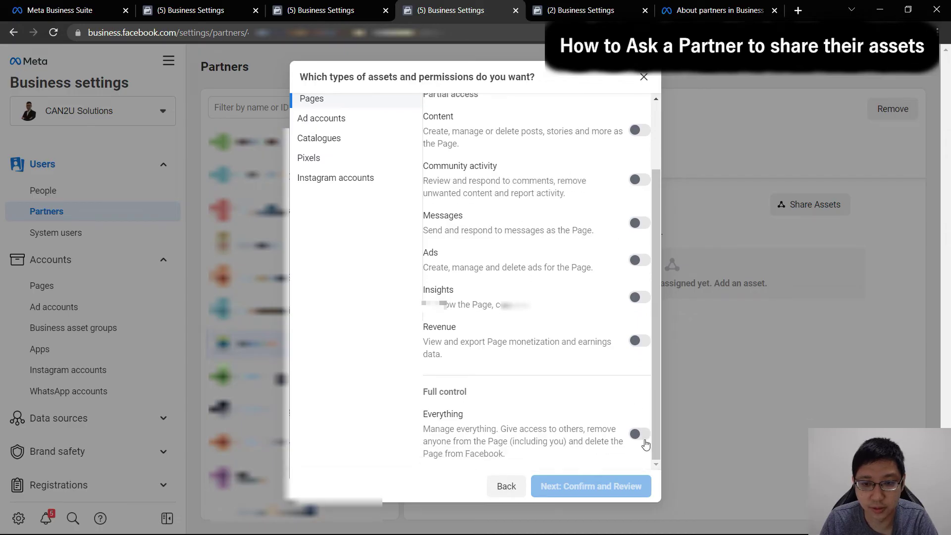
scroll(613, 245, "up", 2)
left_click(639, 216)
scroll(614, 357, "down", 2)
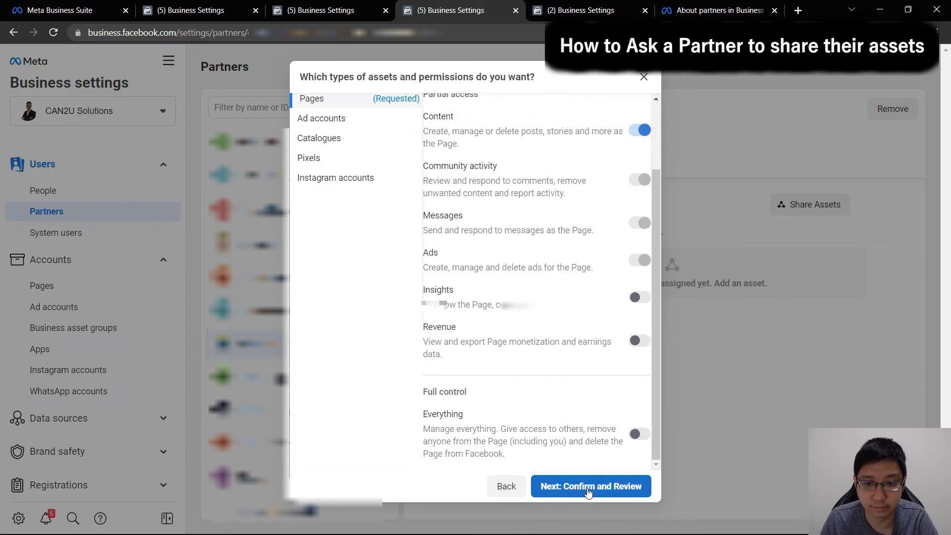
left_click(588, 490)
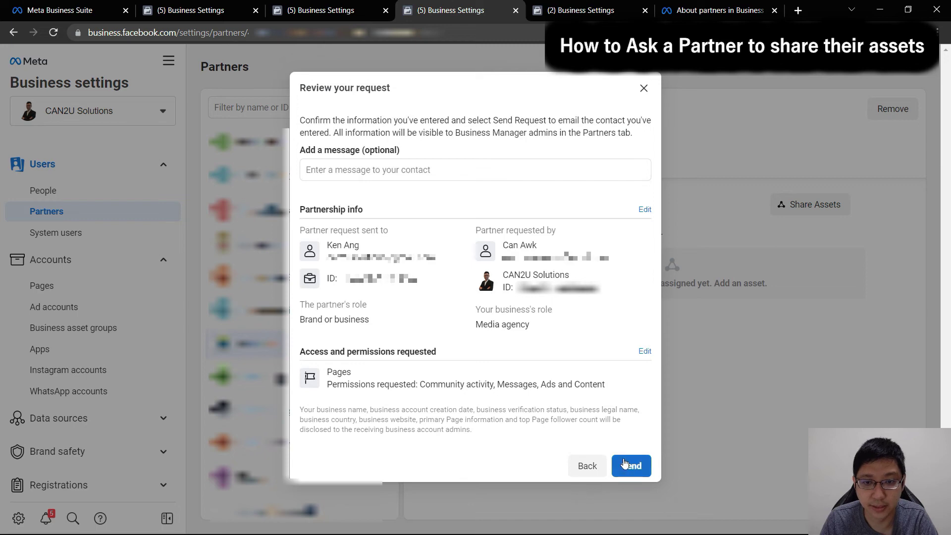
left_click(631, 466)
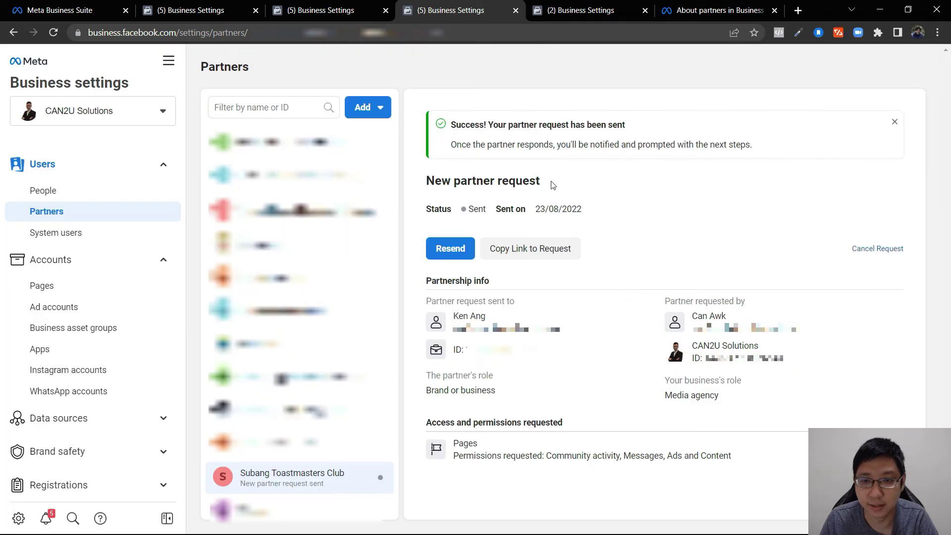
left_click_drag(603, 155, 747, 157)
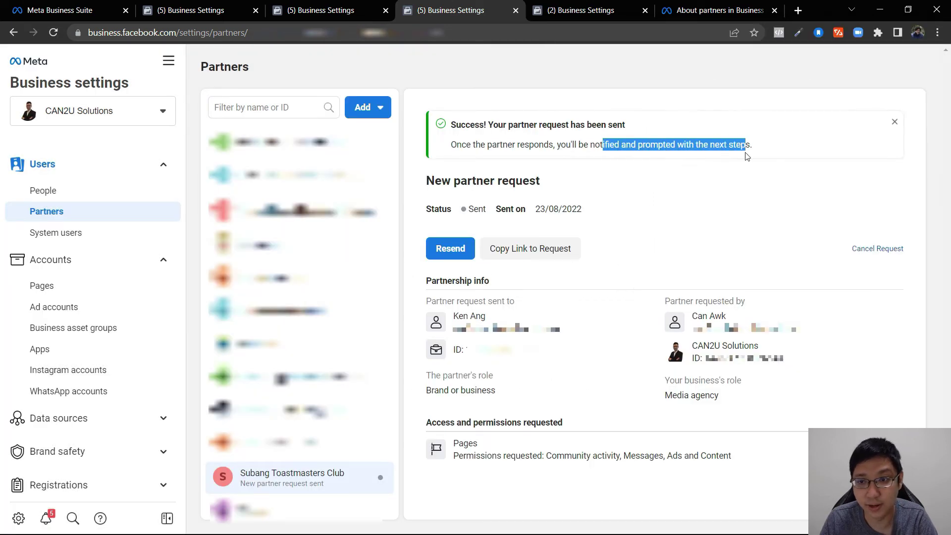
left_click(728, 199)
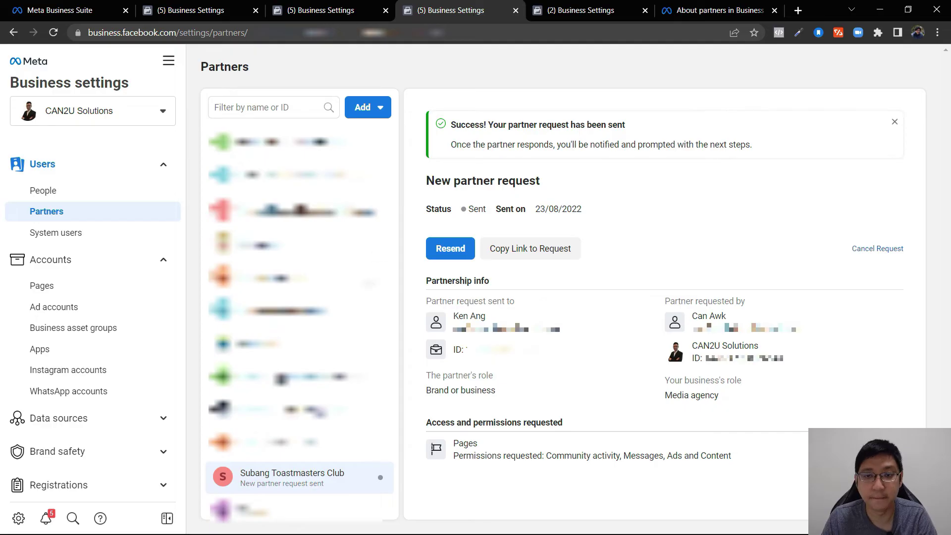
left_click(586, 6)
- From the club's Partners list, start responding to CAN2U Solutions' request and pass the intro screens
scroll(106, 238, "up", 4)
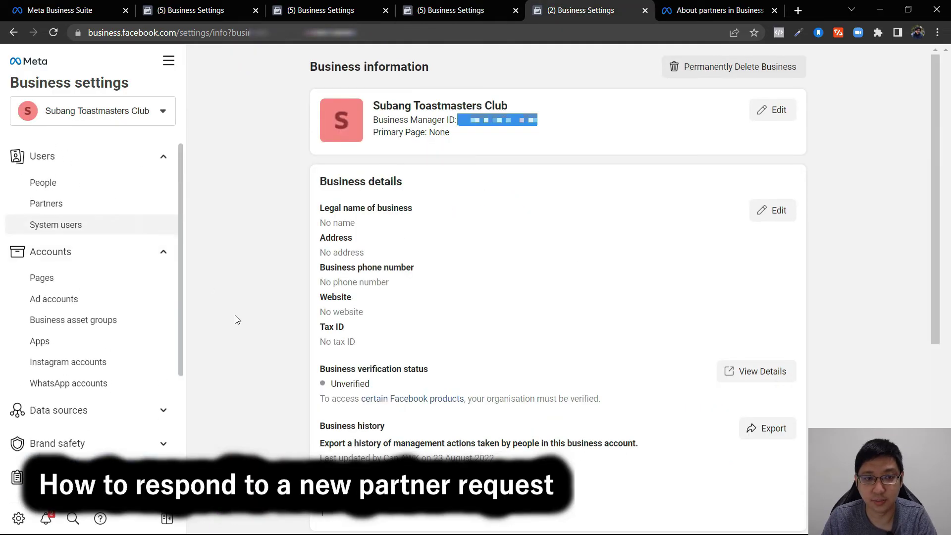
left_click(46, 204)
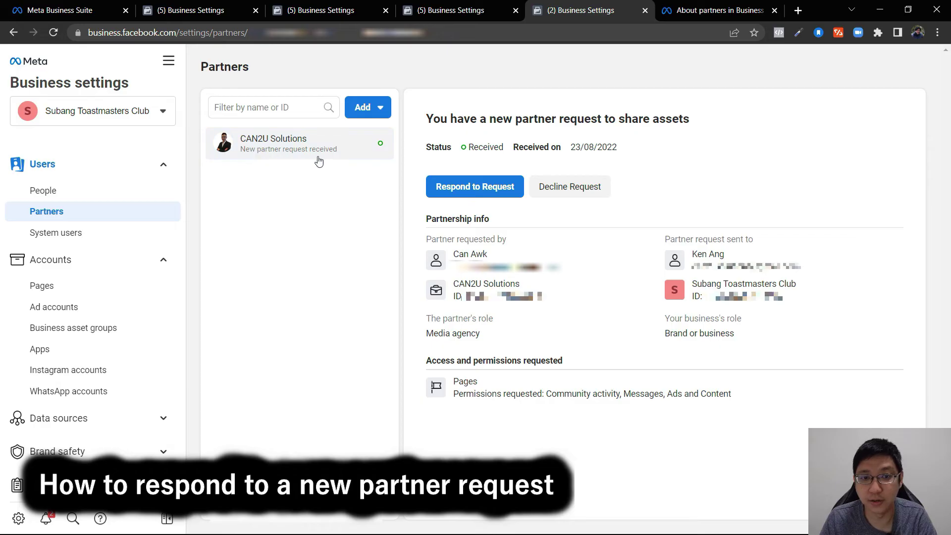
left_click(489, 200)
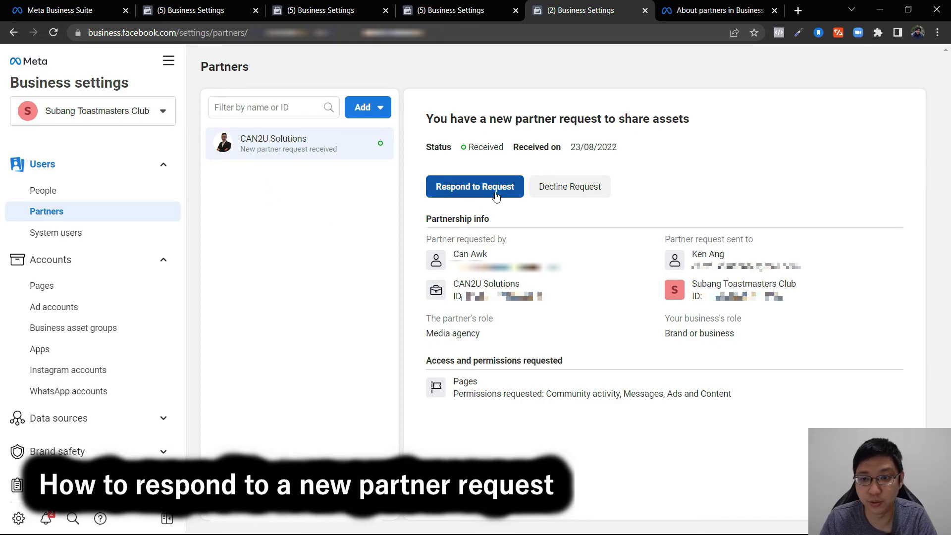
left_click(621, 466)
scroll(565, 234, "down", 2)
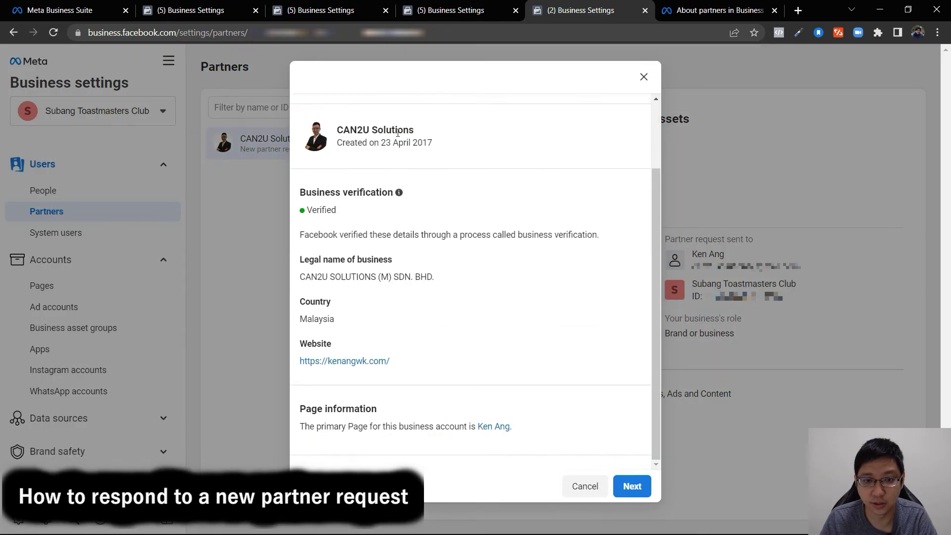
left_click(630, 486)
- Share the Subang Toastmasters Club D102-7296 Page, review and approve the partner request
left_click(454, 255)
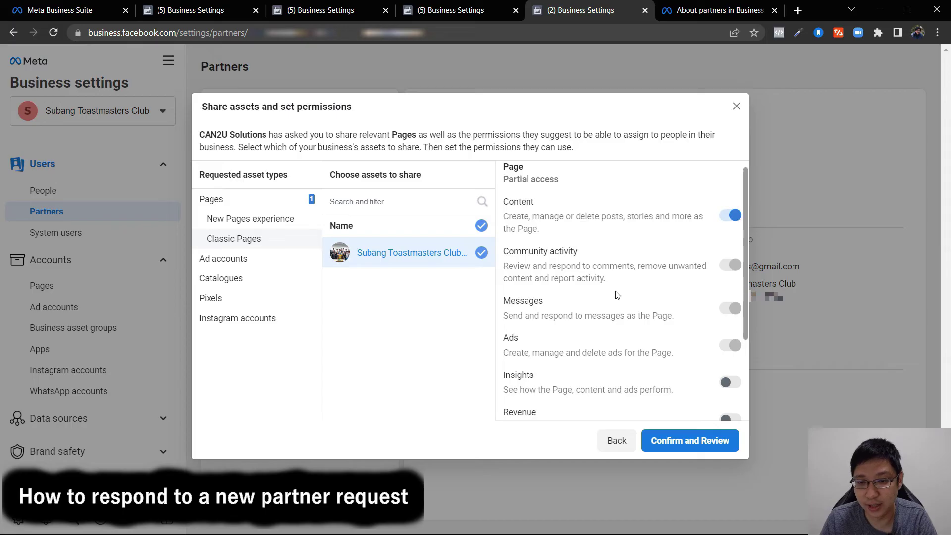
scroll(617, 295, "down", 3)
scroll(655, 303, "up", 3)
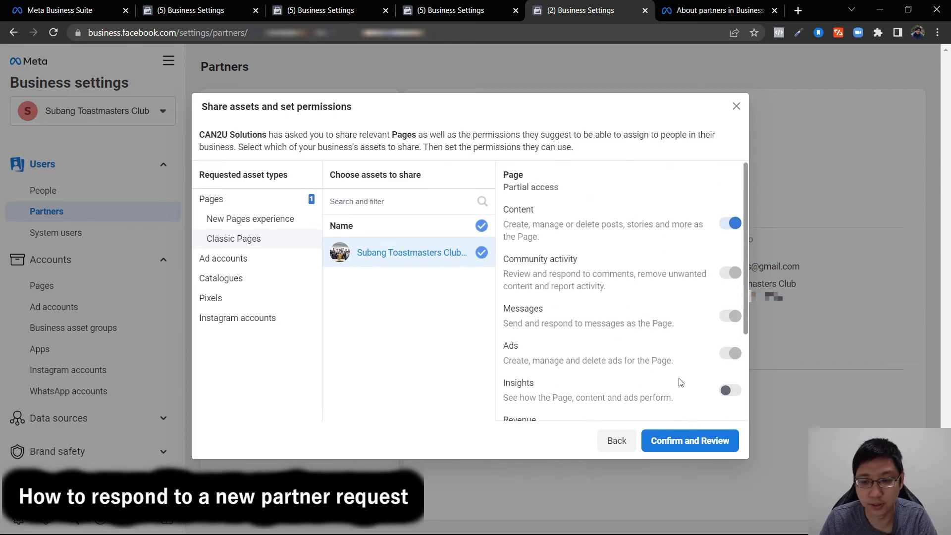
left_click(679, 439)
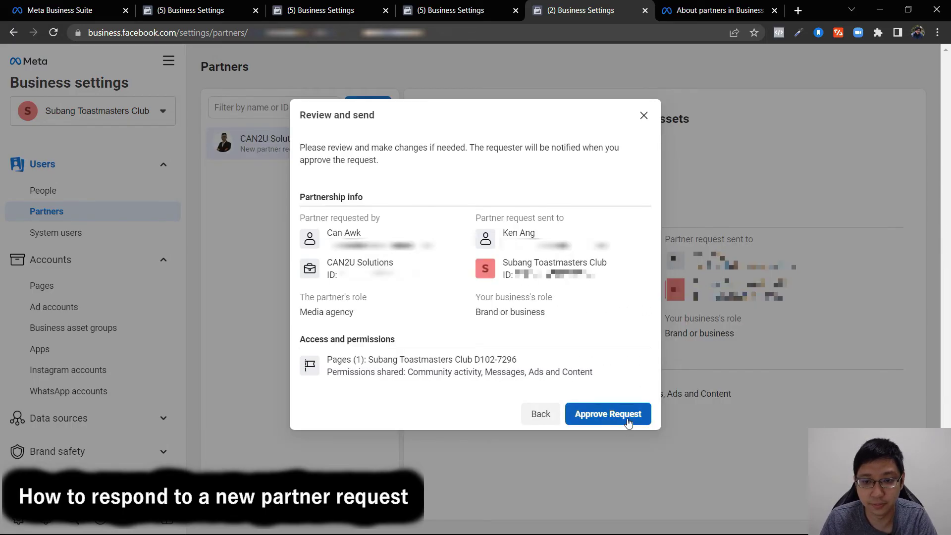
left_click(614, 415)
left_click(635, 294)
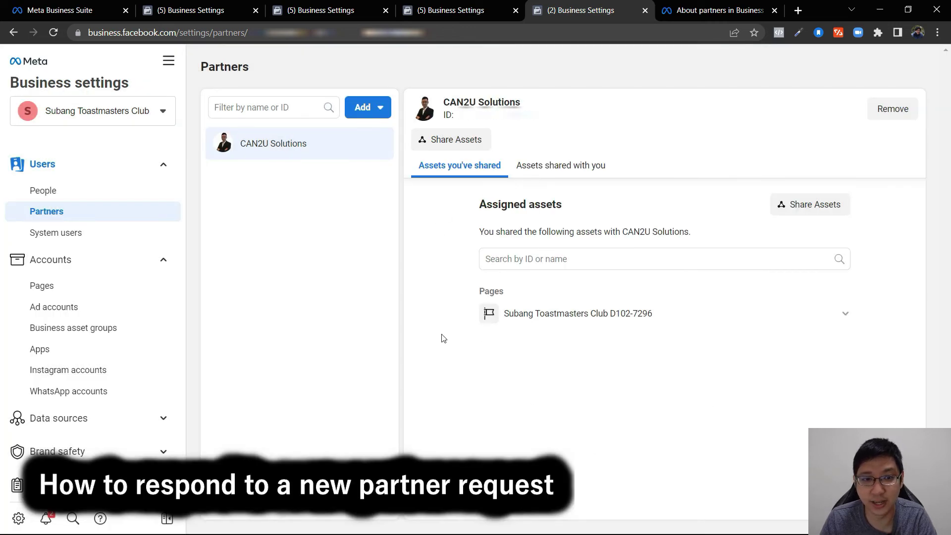
- As CAN2U Solutions, view the club's Page under Assets shared with you and expand its permissions
left_click(459, 6)
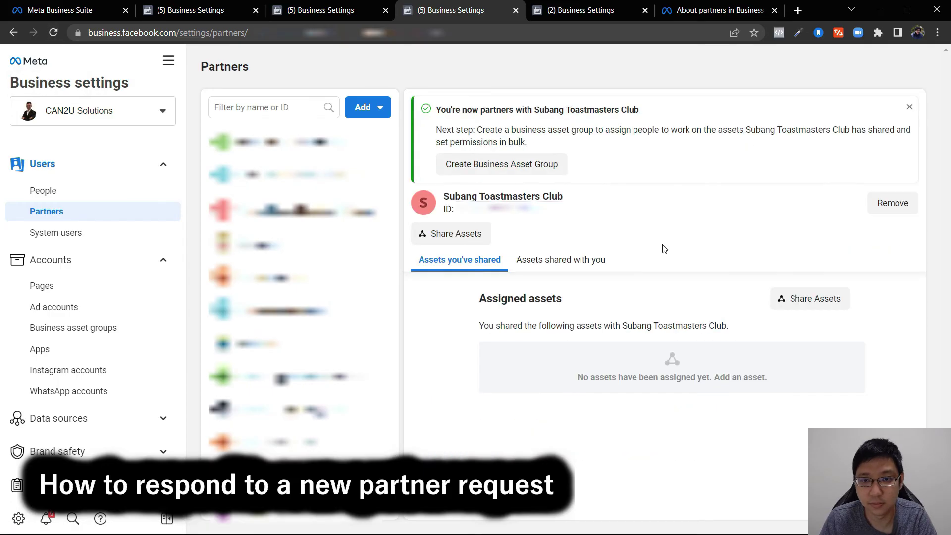
left_click(910, 106)
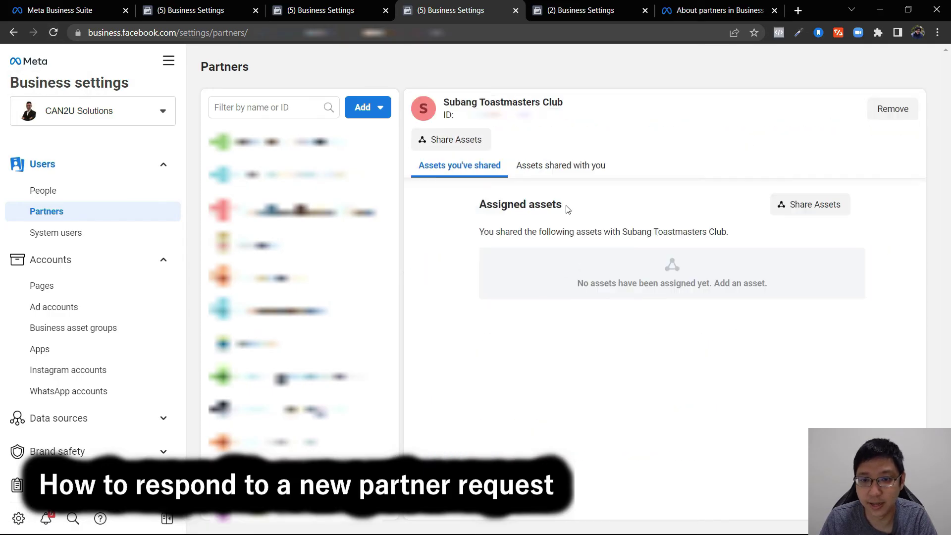
left_click(577, 169)
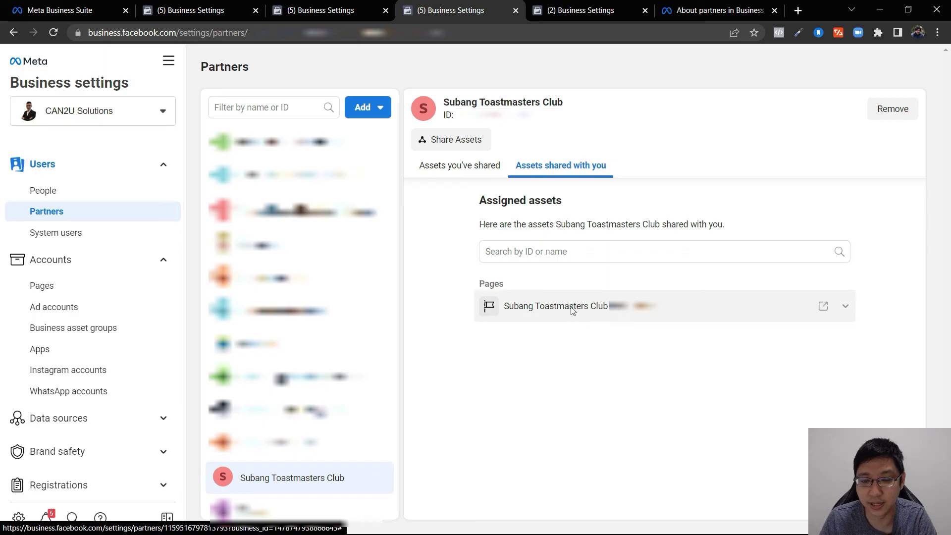
left_click(844, 306)
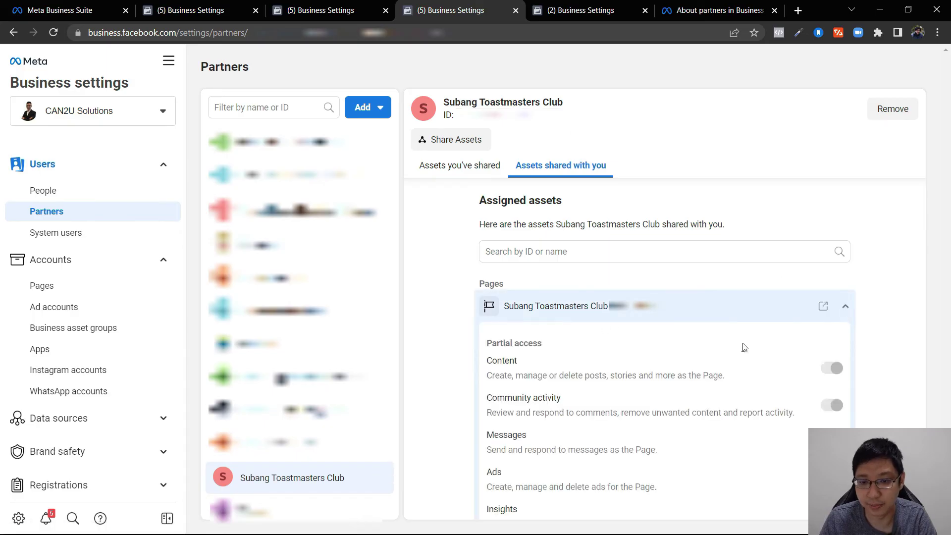
scroll(728, 339, "down", 3)
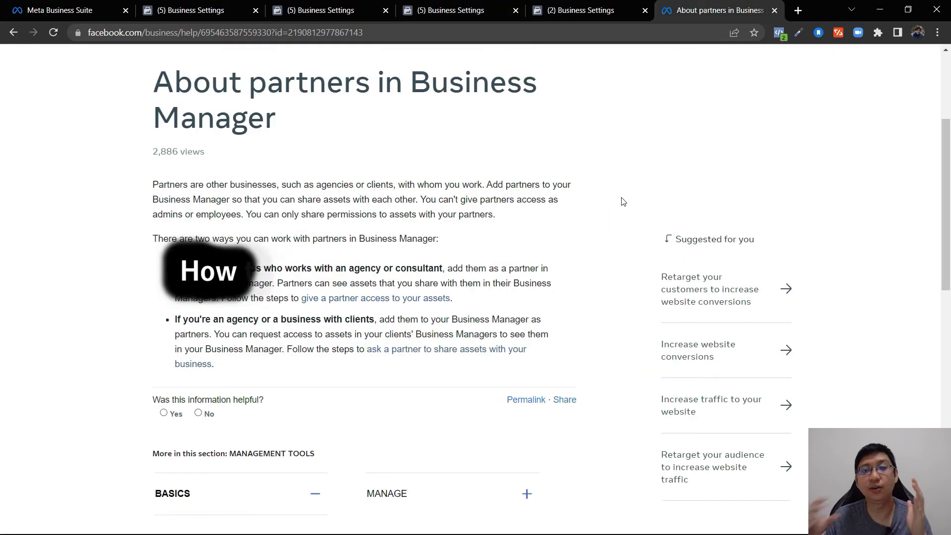